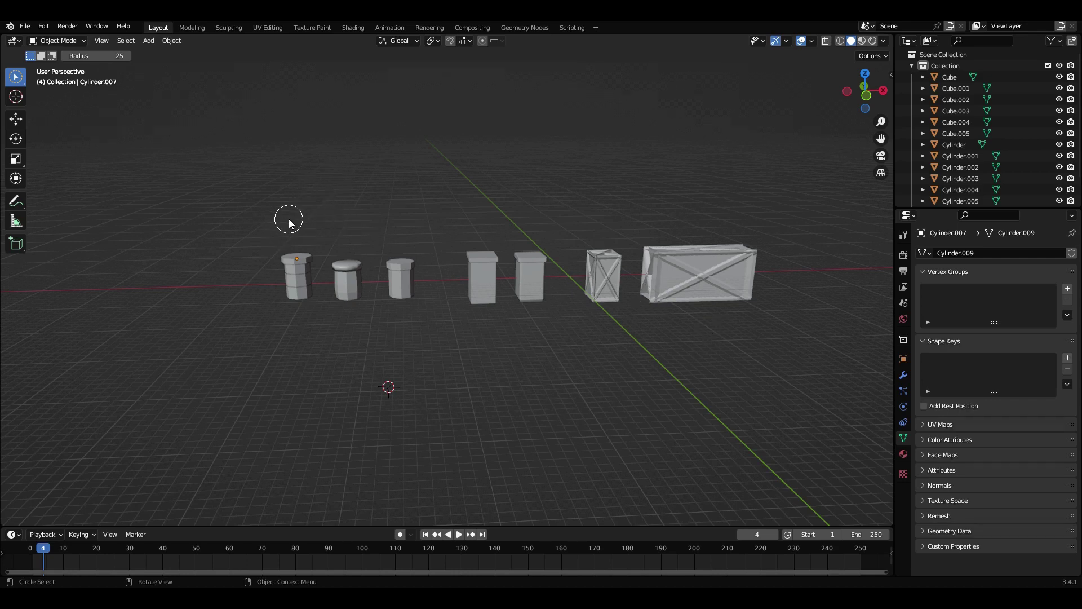
# Box-select the row of cylinders and crates in the Blender viewport.
pyautogui.moveTo(289, 225); pyautogui.dragTo(303, 276)
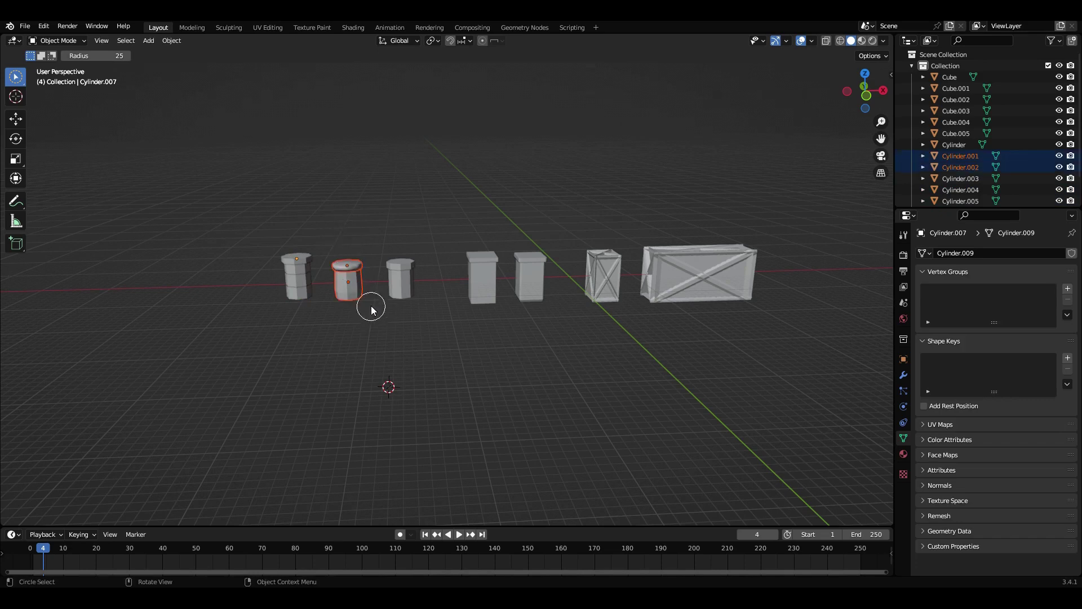
pyautogui.click(280, 235)
pyautogui.moveTo(270, 241)
pyautogui.mouseDown()
pyautogui.moveTo(417, 311)
pyautogui.moveTo(260, 255)
pyautogui.moveTo(467, 309)
pyautogui.moveTo(515, 284)
pyautogui.moveTo(474, 285)
pyautogui.moveTo(506, 275)
pyautogui.moveTo(537, 229)
pyautogui.moveTo(540, 300)
pyautogui.moveTo(616, 298)
pyautogui.moveTo(652, 262)
pyautogui.moveTo(749, 275)
pyautogui.mouseUp()
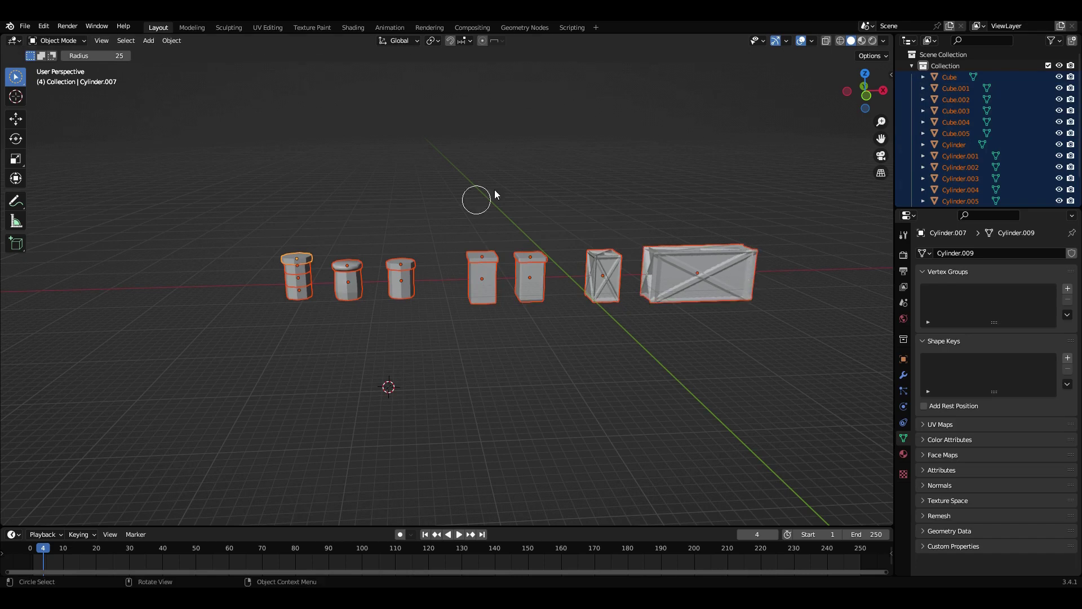
# Export the selected models via File > Export > FBX (.fbx).
pyautogui.click(25, 26)
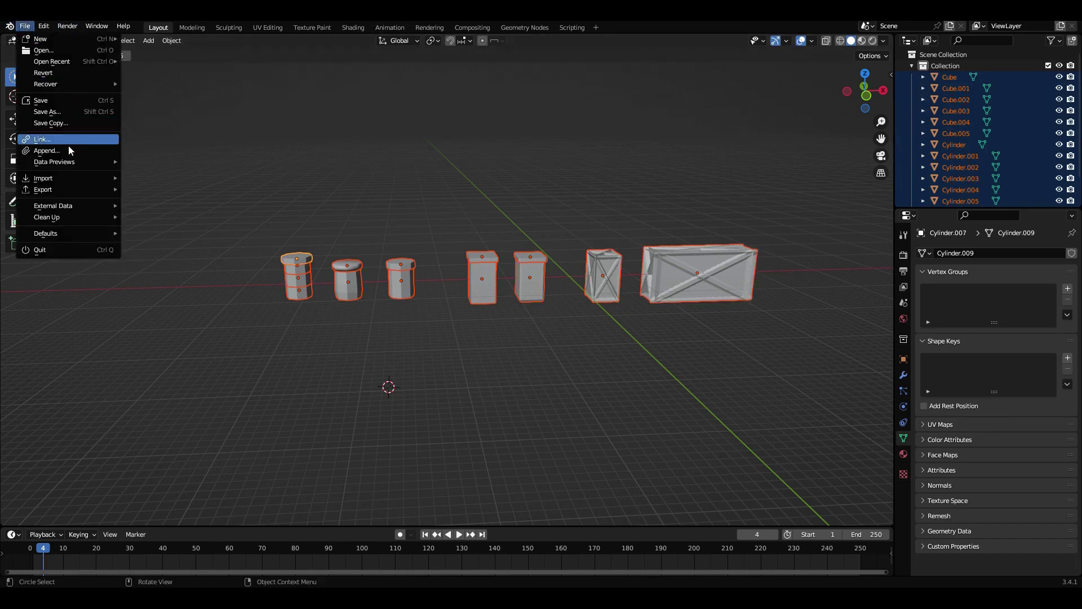
pyautogui.moveTo(53, 189)
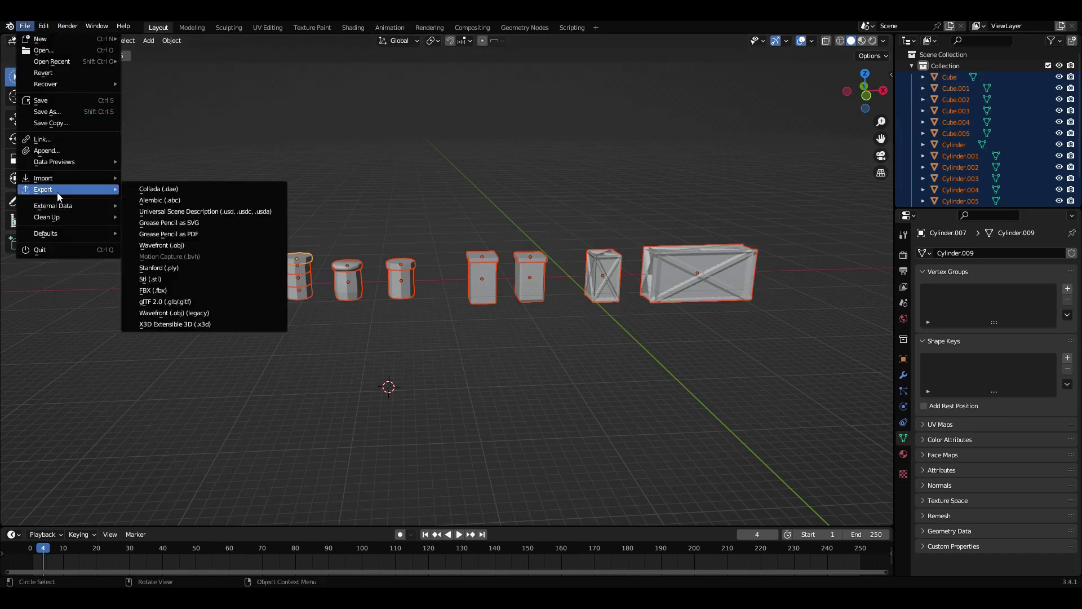
pyautogui.click(168, 290)
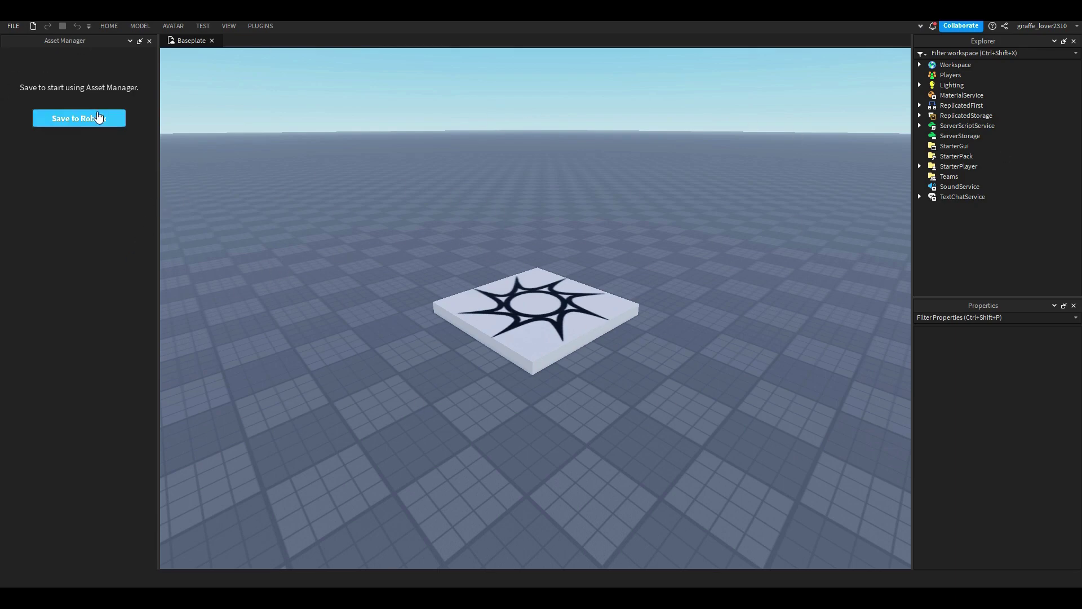
# Save the place to Roblox as a new game named 'Test'.
pyautogui.click(97, 128)
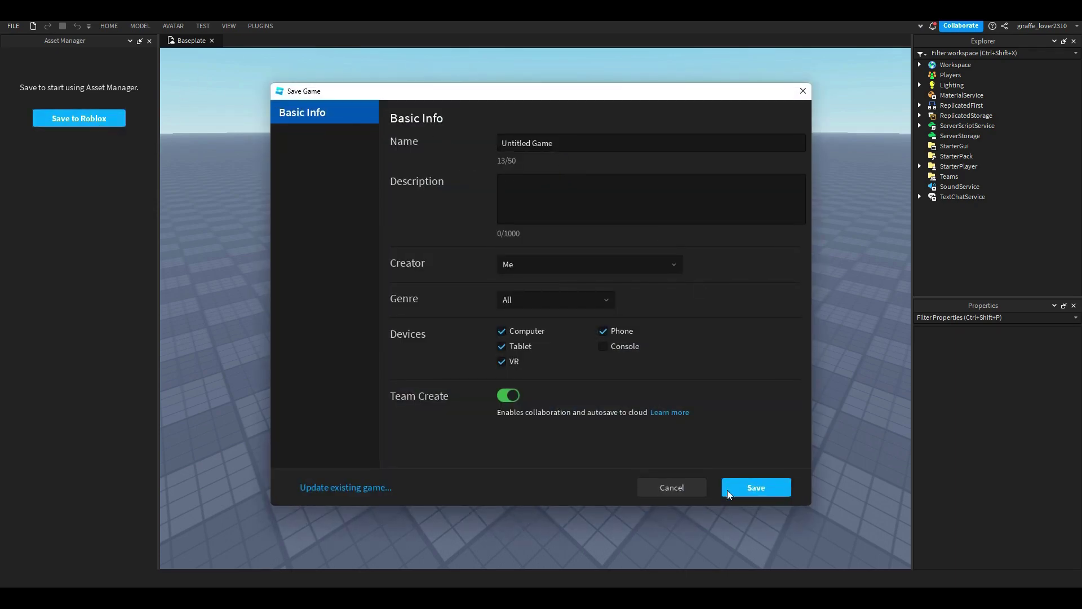
pyautogui.click(499, 147)
pyautogui.hotkey('ctrl', 'a')
pyautogui.write('T')
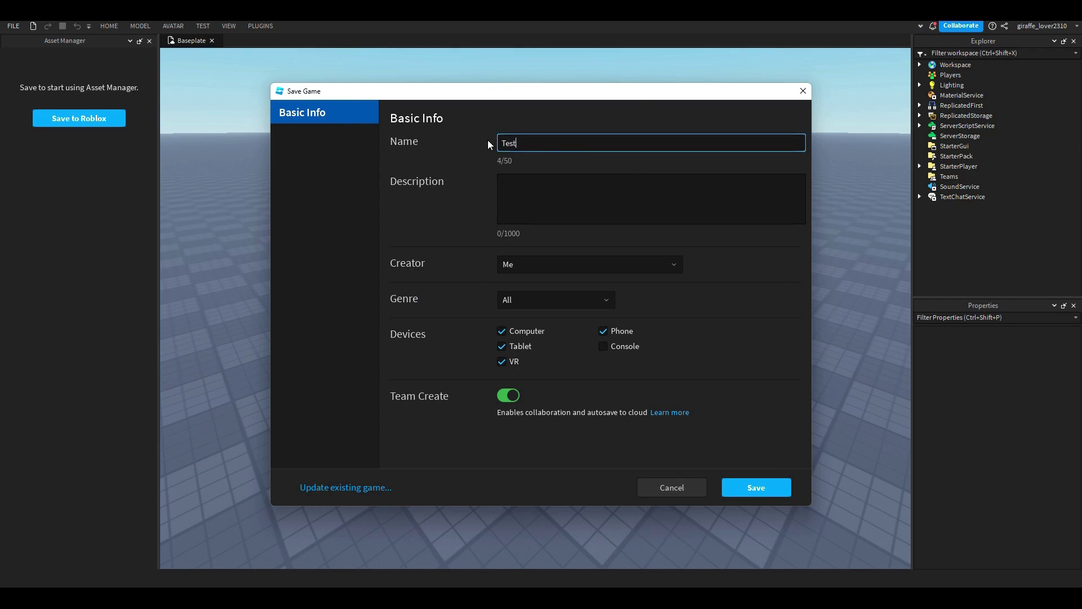
pyautogui.write('est')
pyautogui.click(747, 488)
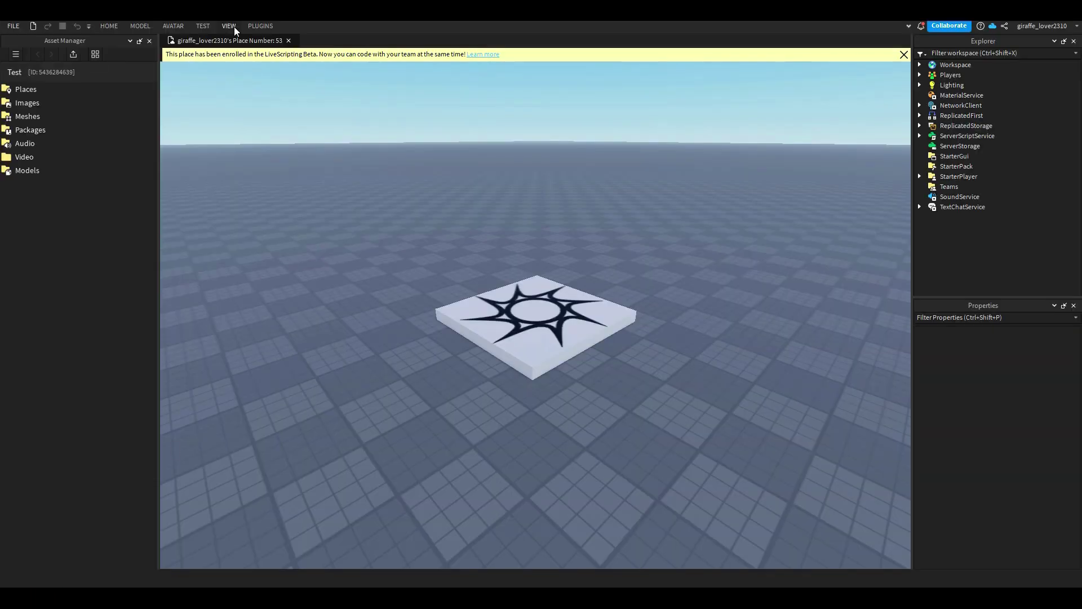
pyautogui.click(229, 27)
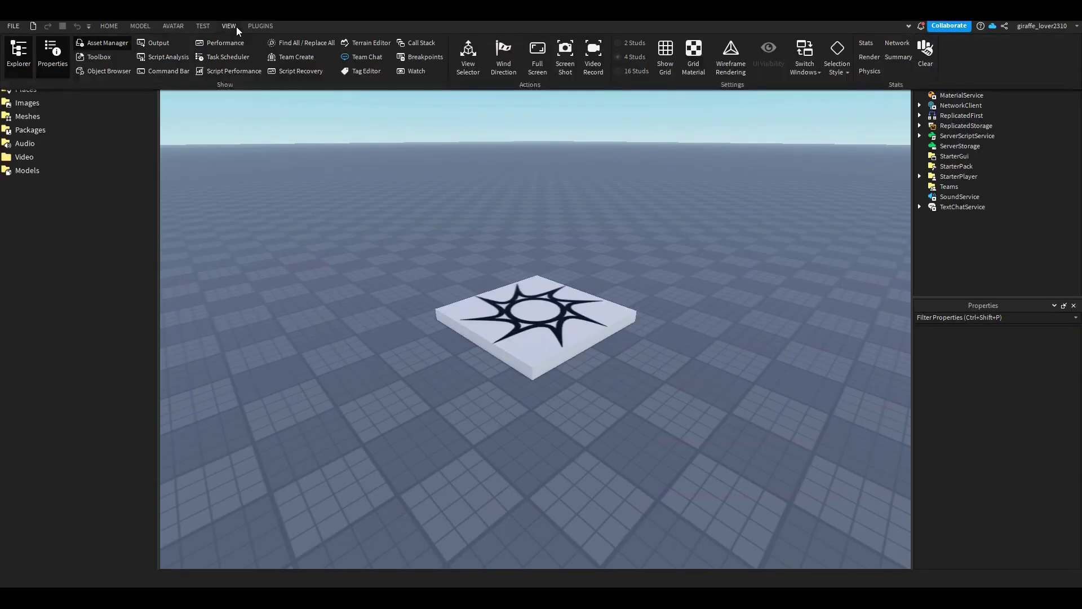
pyautogui.click(92, 42)
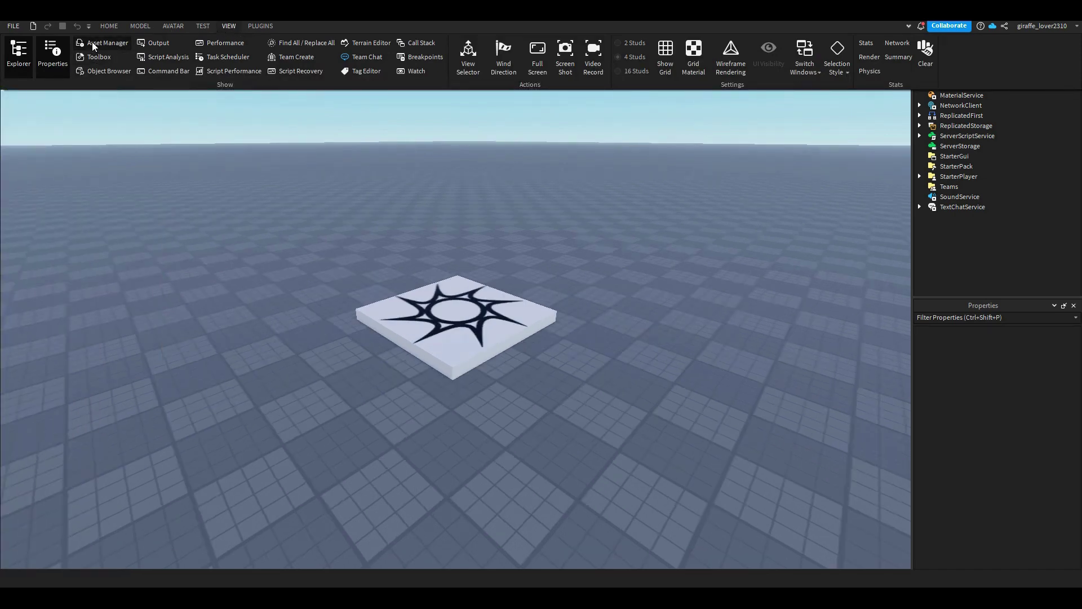
pyautogui.click(93, 43)
pyautogui.click(224, 26)
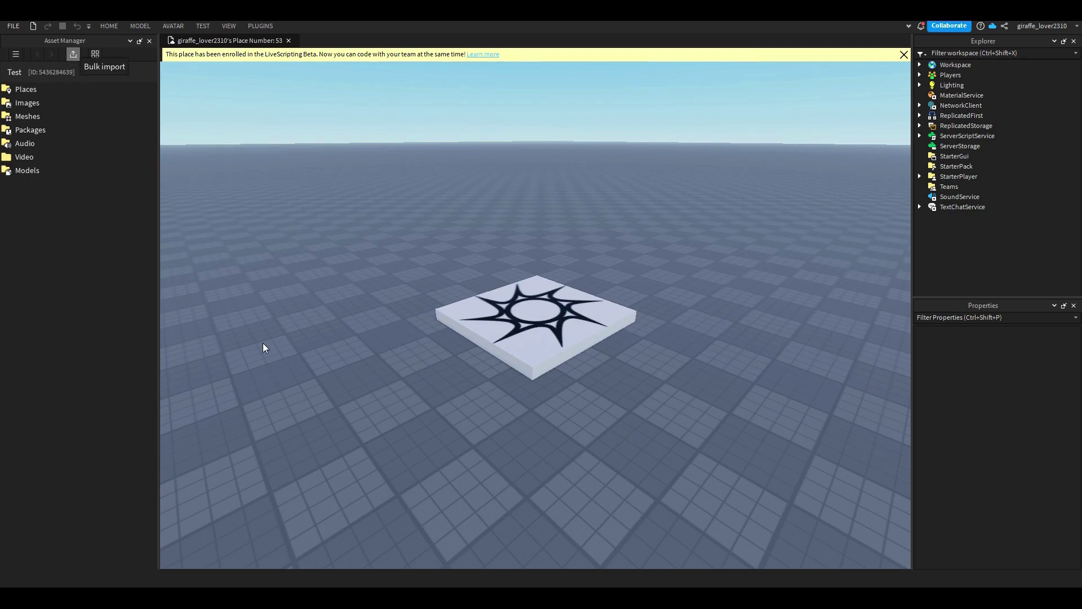
# Bulk import the exported FBX 'First ever time 1modleing in blender (Good)1'.
pyautogui.click(74, 55)
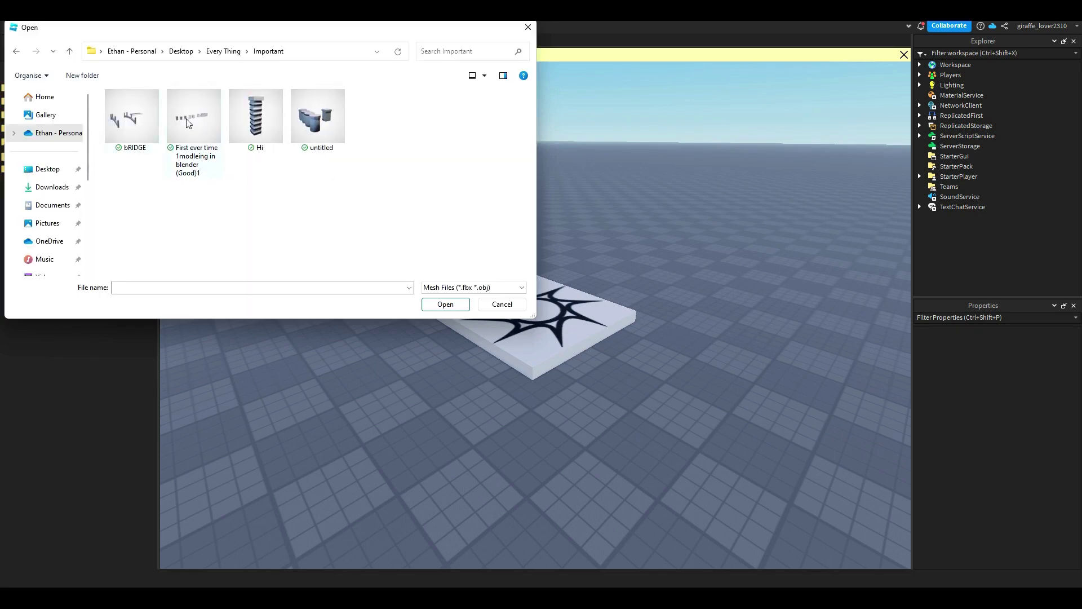
pyautogui.click(191, 133)
pyautogui.doubleClick(193, 138)
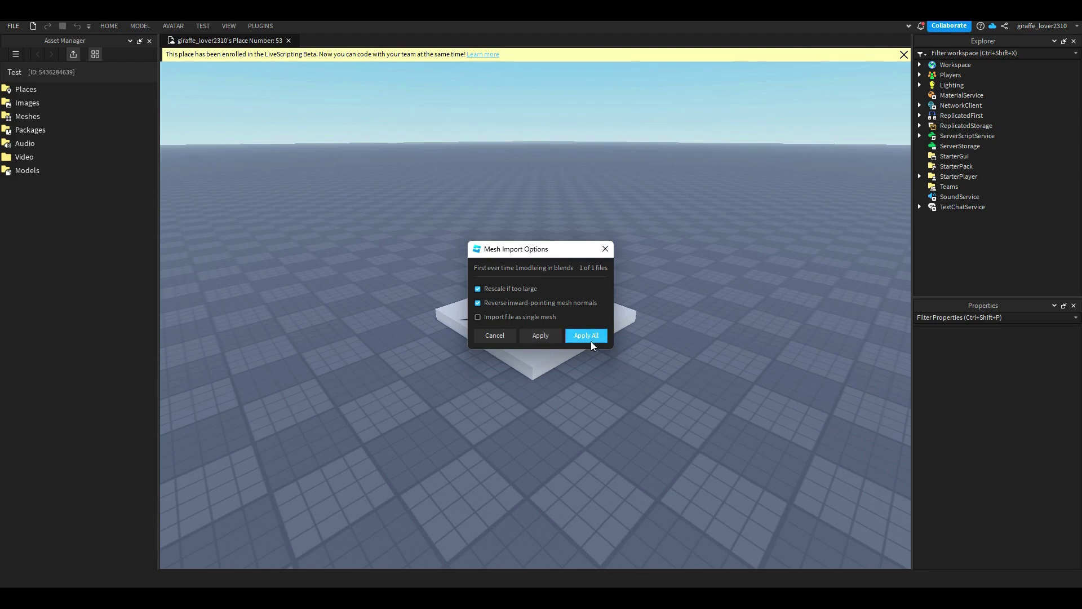
# Apply the mesh import options, then select all 14 Recently Added meshes.
pyautogui.click(539, 336)
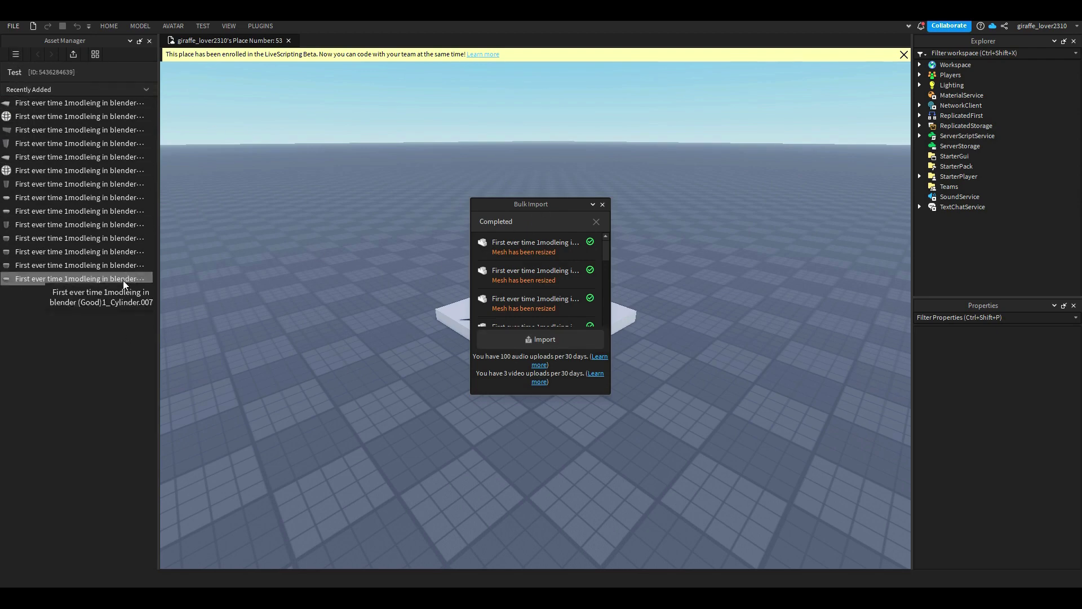
pyautogui.click(94, 278)
pyautogui.keyDown('shift'); pyautogui.click(93, 252); pyautogui.keyUp('shift')
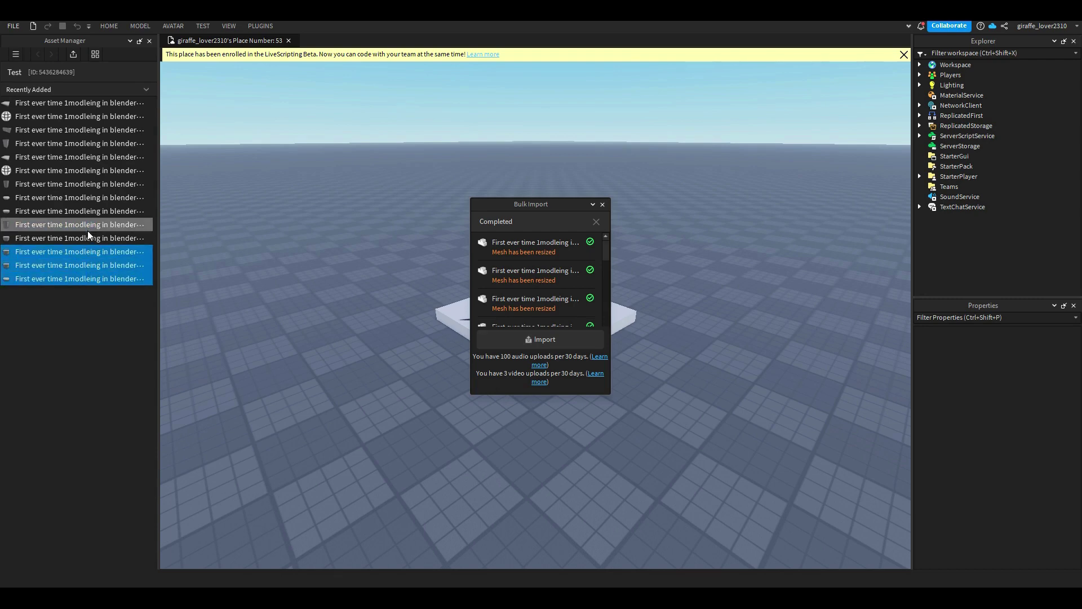
pyautogui.keyDown('shift'); pyautogui.moveTo(87, 235); pyautogui.dragTo(72, 104); pyautogui.keyUp('shift')
# Insert the 14 selected meshes into the Workspace and frame them in view.
pyautogui.rightClick(98, 201)
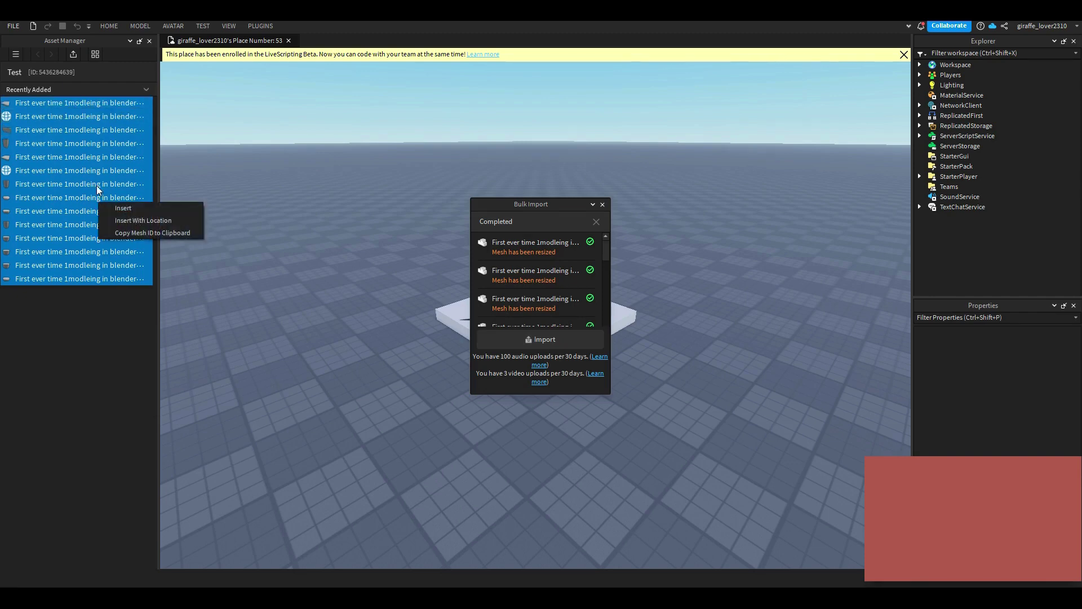
pyautogui.click(131, 208)
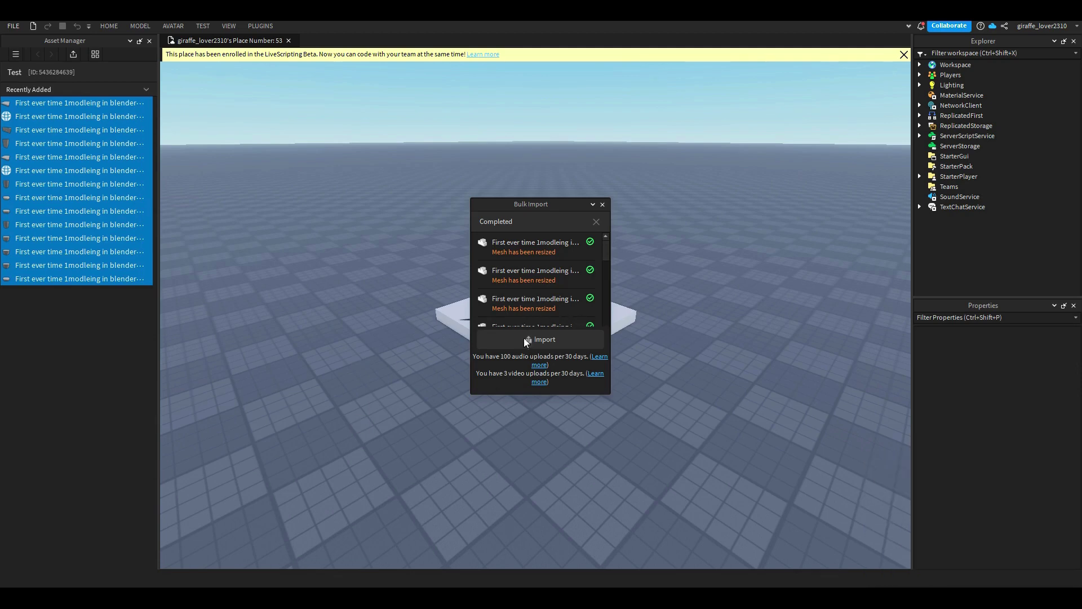
pyautogui.click(602, 204)
pyautogui.press('f')
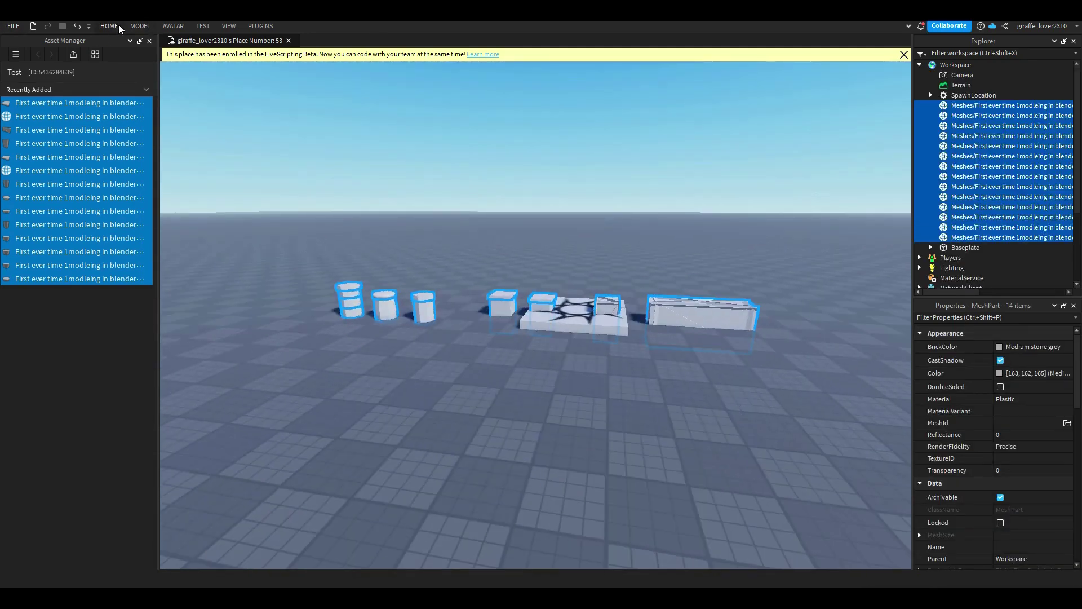
# Raise all the meshes about 6 studs above the baseplate with the Move tool.
pyautogui.click(114, 26)
pyautogui.click(107, 52)
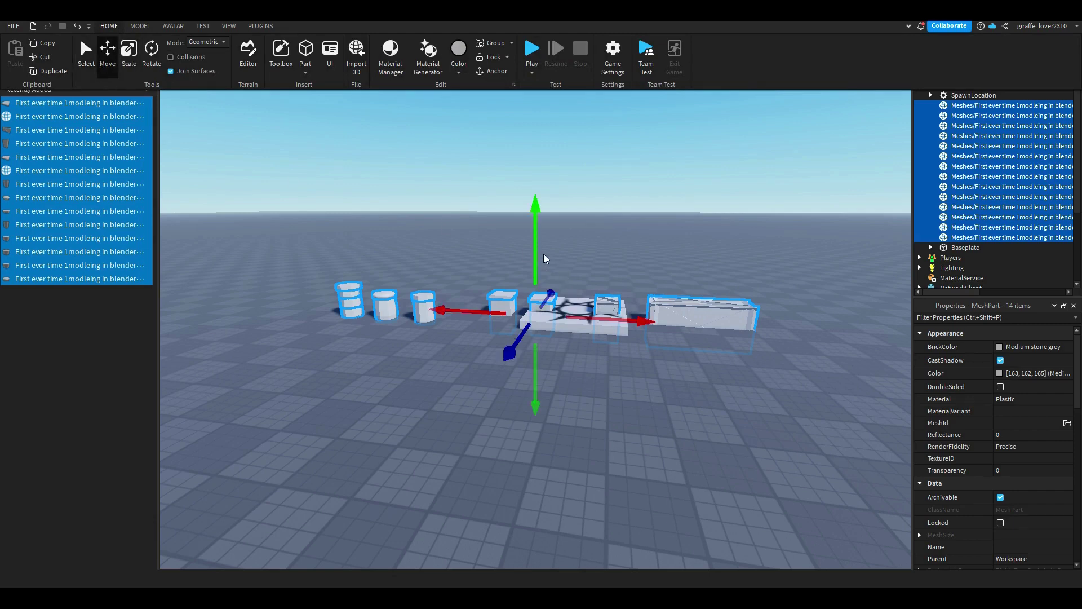
pyautogui.moveTo(542, 258); pyautogui.dragTo(523, 175)
pyautogui.moveTo(309, 142); pyautogui.dragTo(252, 174)
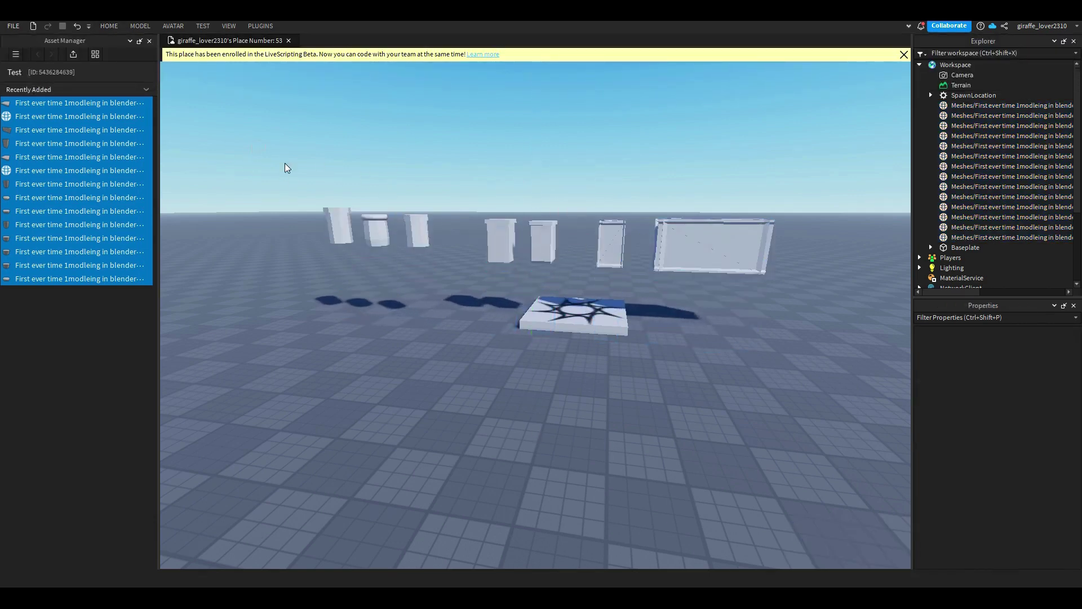
pyautogui.hotkey('ctrl', 'z')
pyautogui.hotkey('ctrl', 'y')
# Select the middle cylinder and set its BrickColor to Sea green.
pyautogui.scroll(5, 353, 287)
pyautogui.click(505, 159)
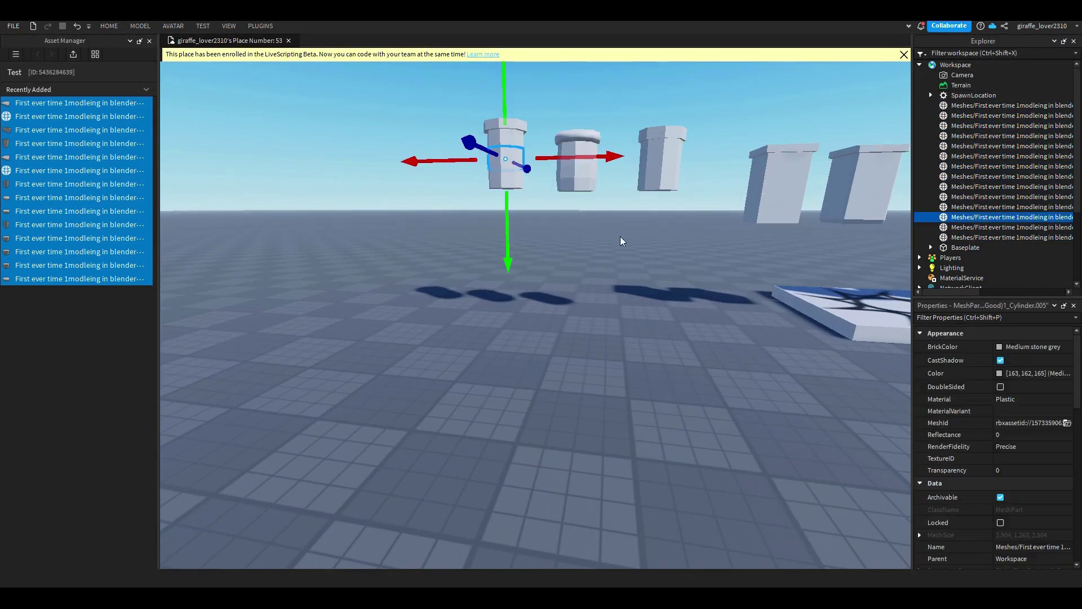
pyautogui.click(576, 164)
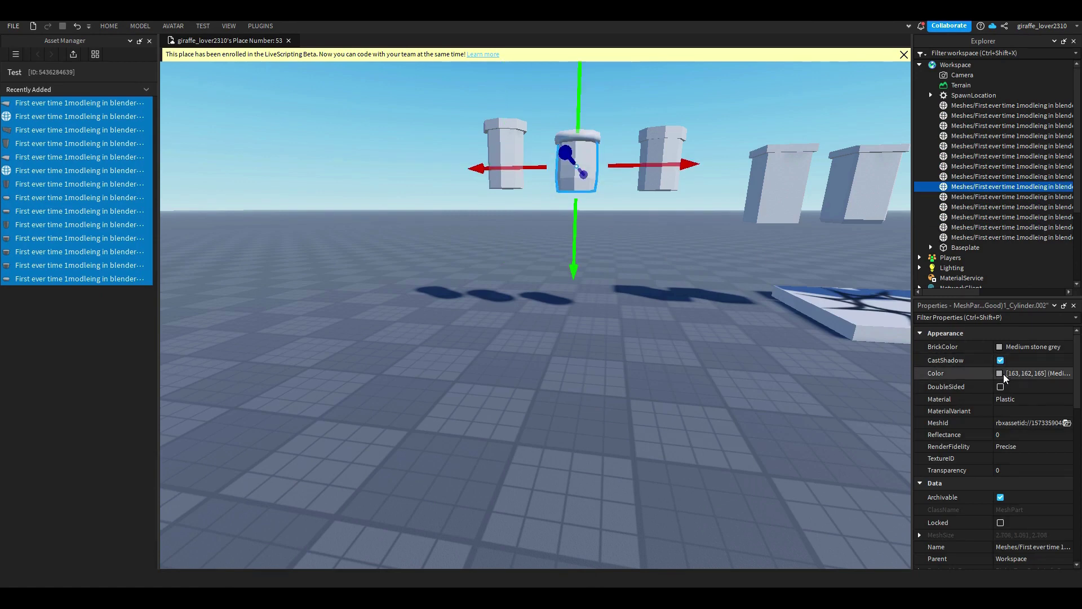
pyautogui.click(1000, 346)
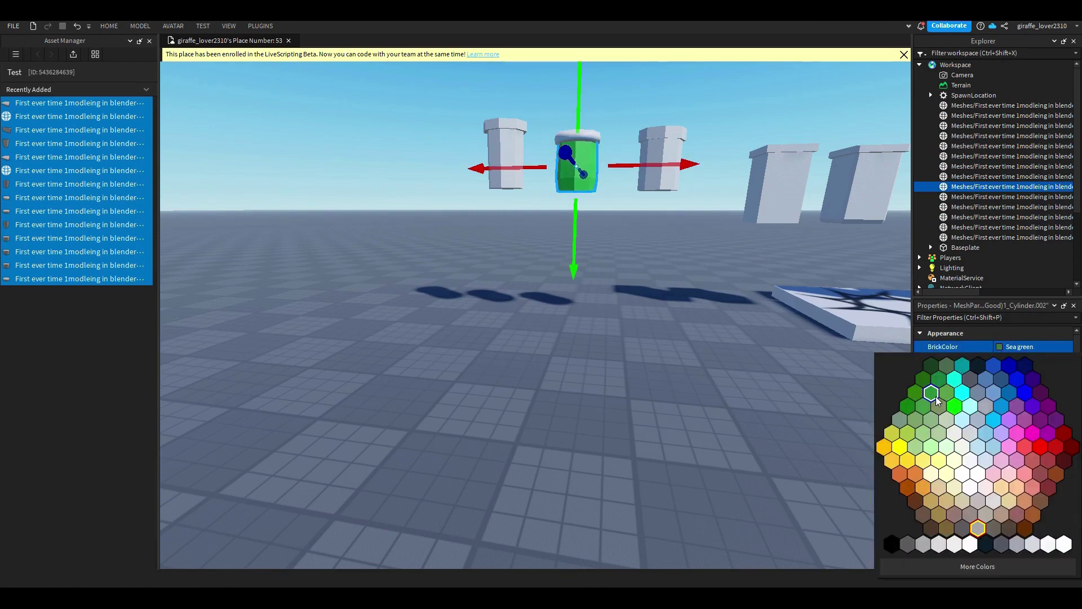
pyautogui.click(936, 397)
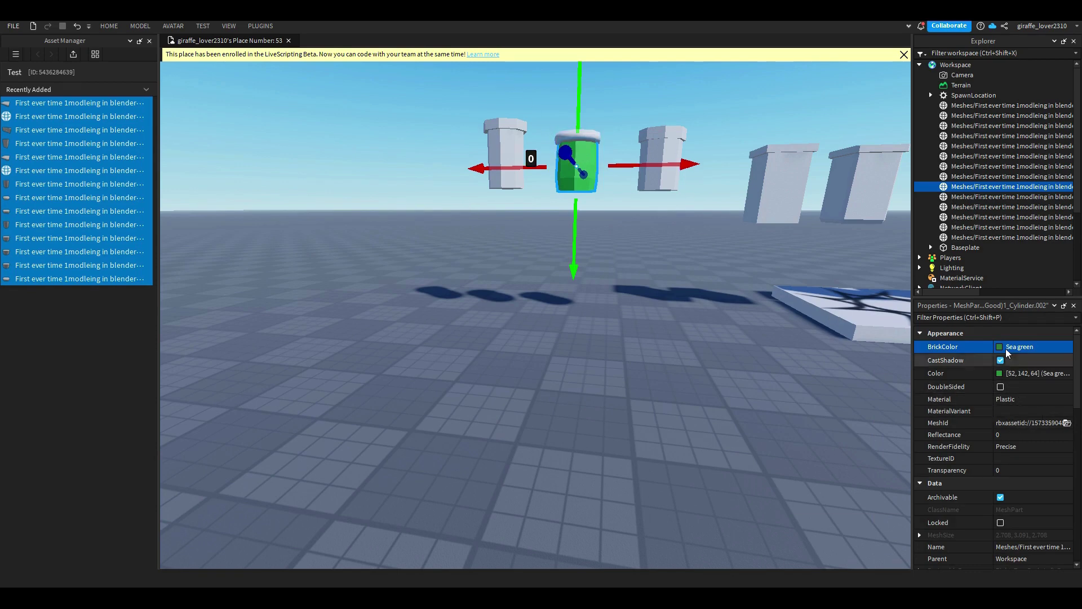
# Undo, then try Dark orange on the cylinder's cap.
pyautogui.hotkey('ctrl', 'z')
pyautogui.press('w')
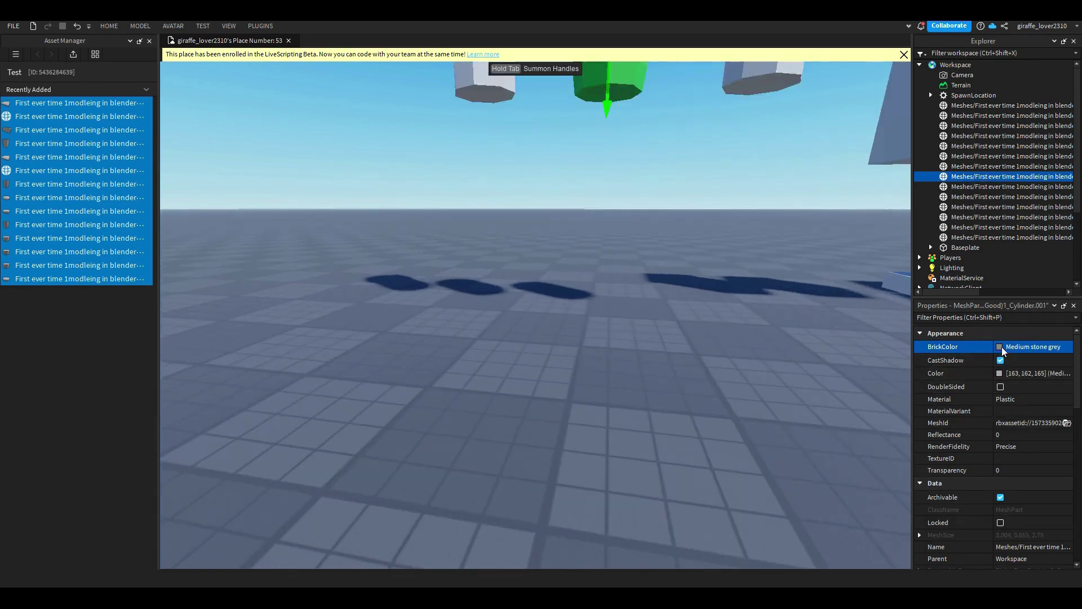
pyautogui.click(1002, 347)
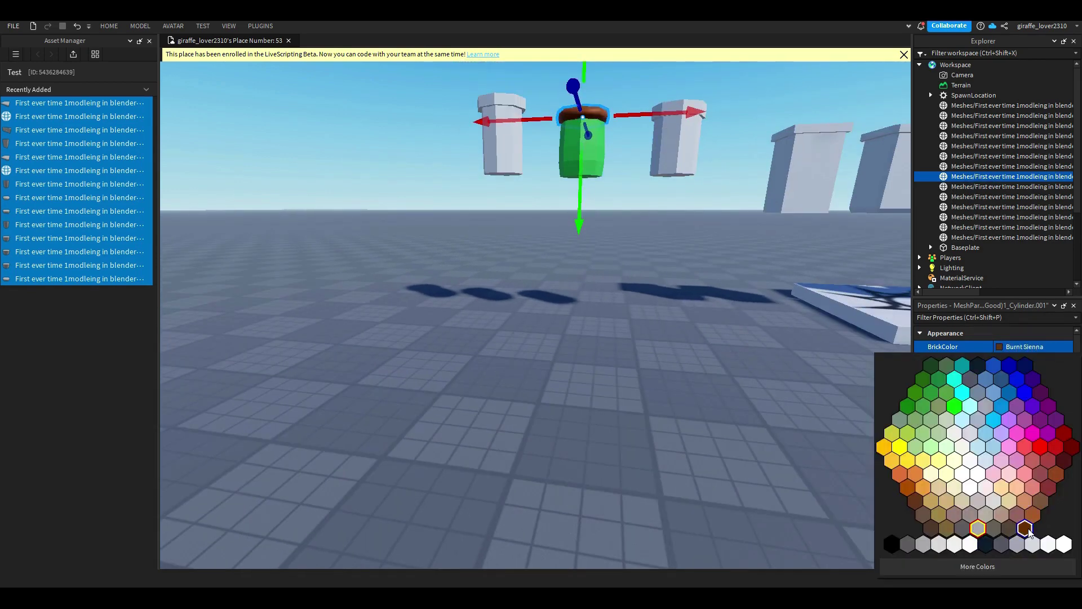
pyautogui.click(1033, 515)
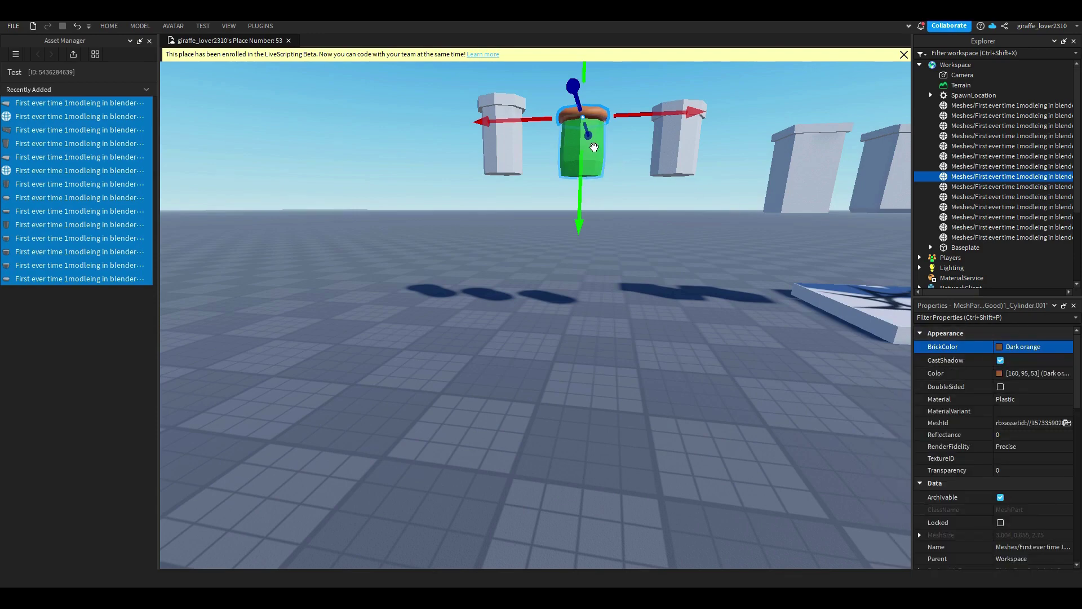
pyautogui.click(593, 147)
pyautogui.click(690, 268)
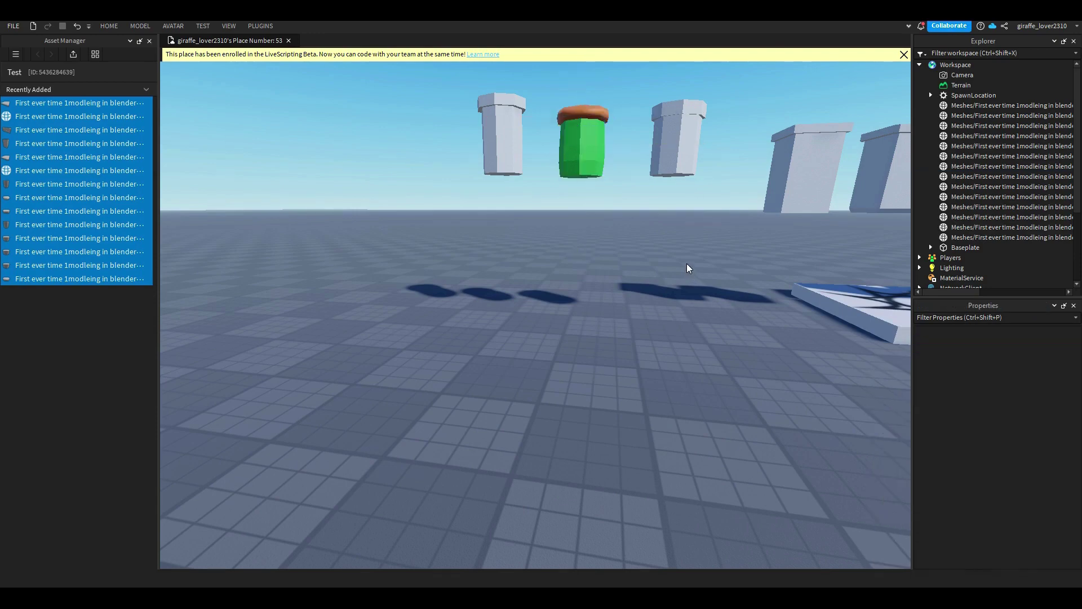
# Select the cylinder's cap and set its BrickColor to Sea green.
pyautogui.scroll(-5, 671, 273)
pyautogui.scroll(10, 674, 273)
pyautogui.scroll(-5, 672, 273)
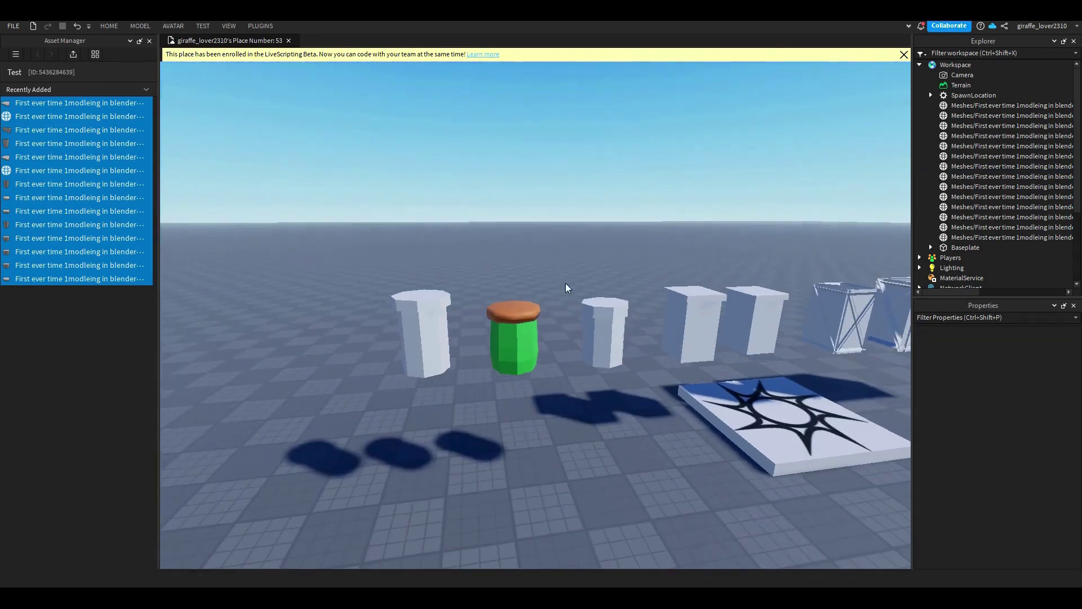
pyautogui.moveTo(481, 271); pyautogui.dragTo(611, 455)
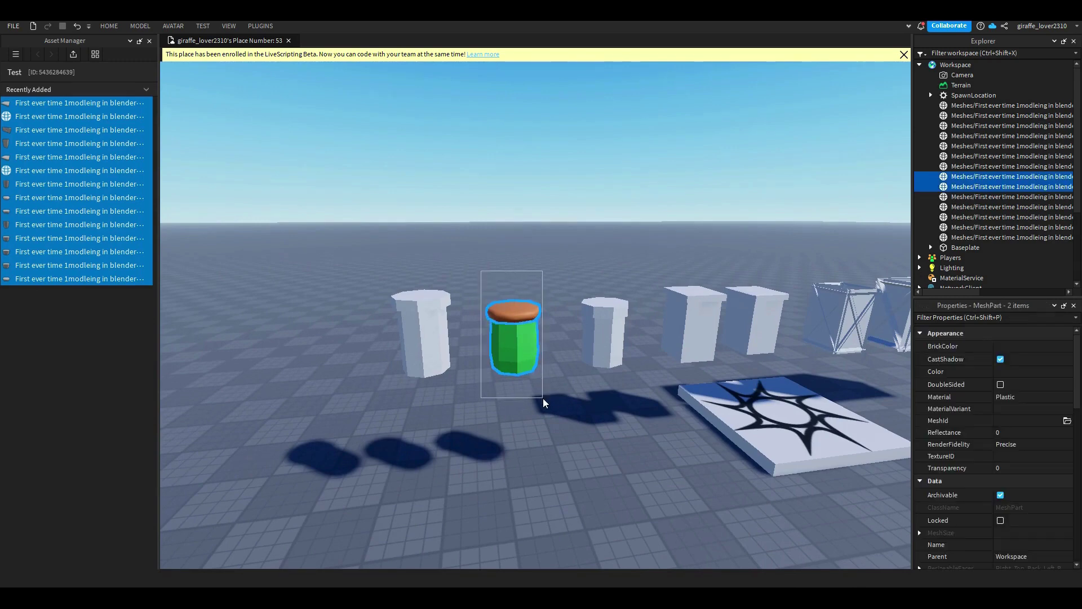
pyautogui.click(514, 310)
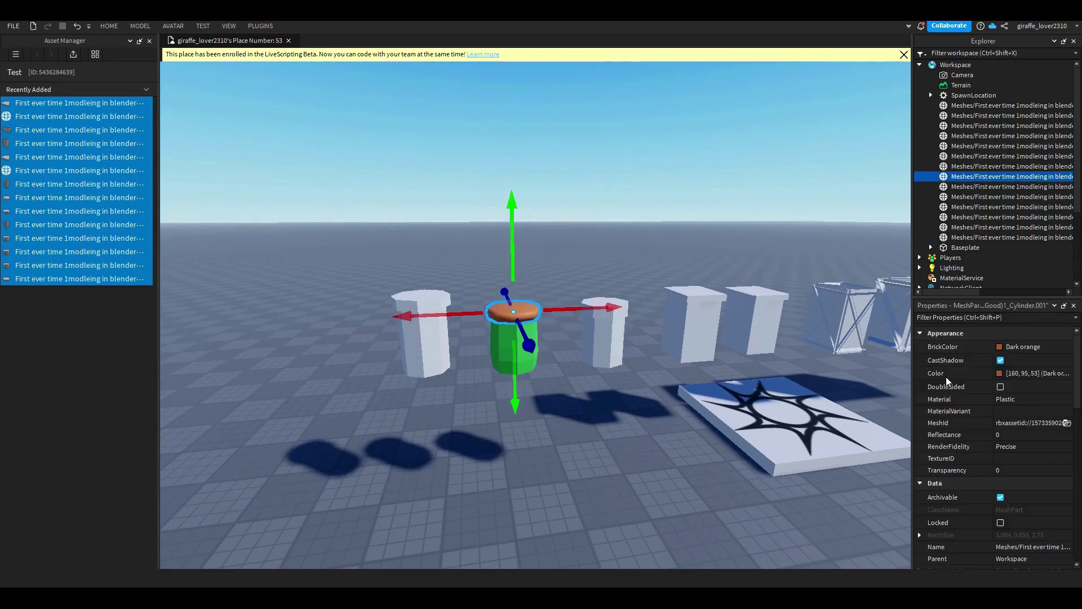
pyautogui.click(1001, 348)
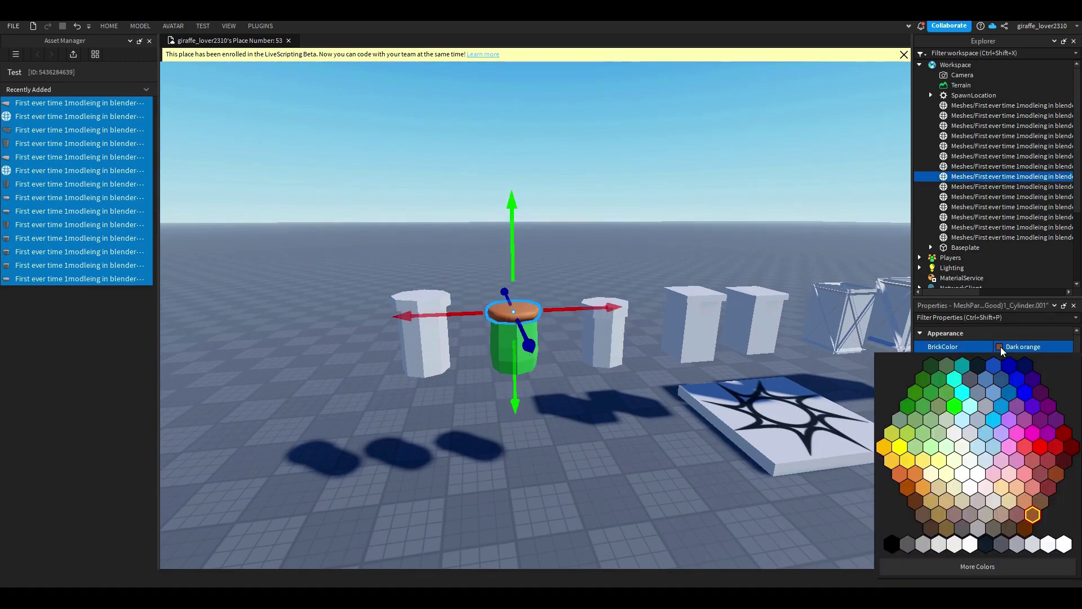
pyautogui.click(931, 393)
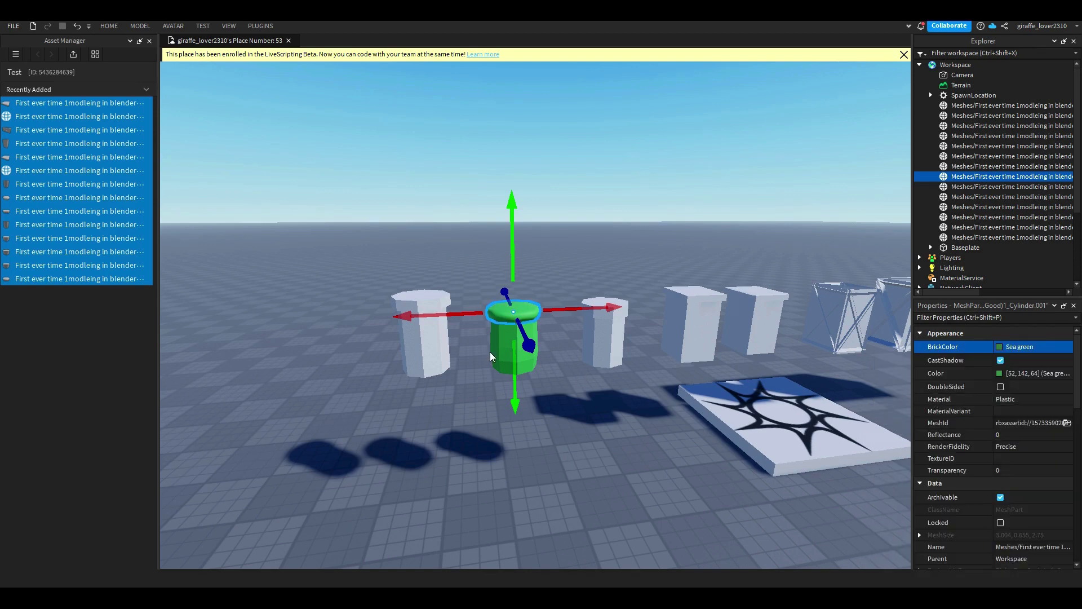
# Set the cylinder body's BrickColor to Burnt Sienna.
pyautogui.click(512, 346)
pyautogui.click(1001, 374)
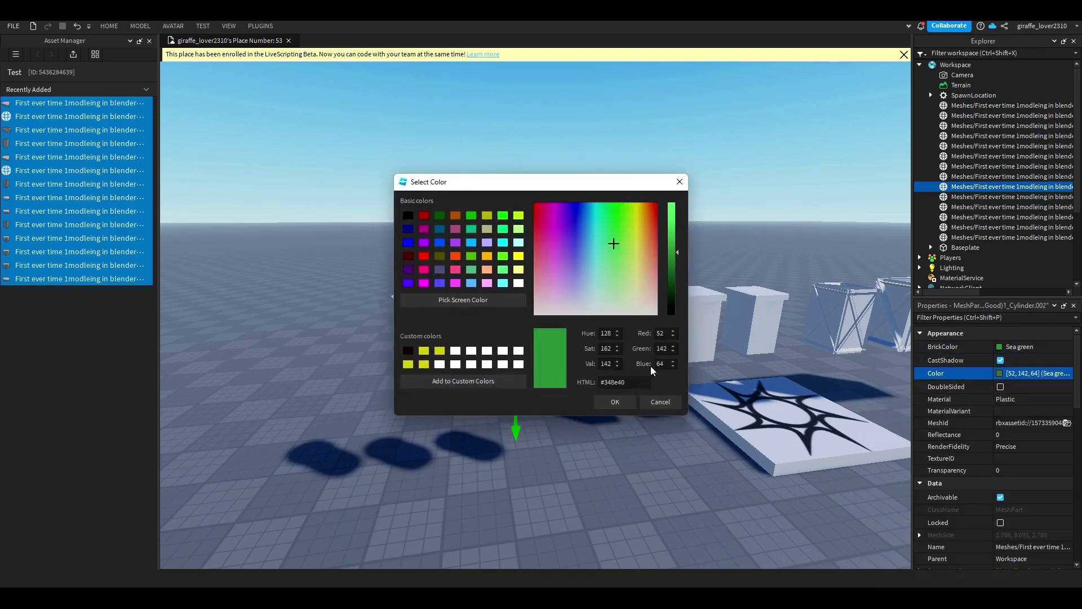
pyautogui.click(679, 181)
pyautogui.click(1023, 346)
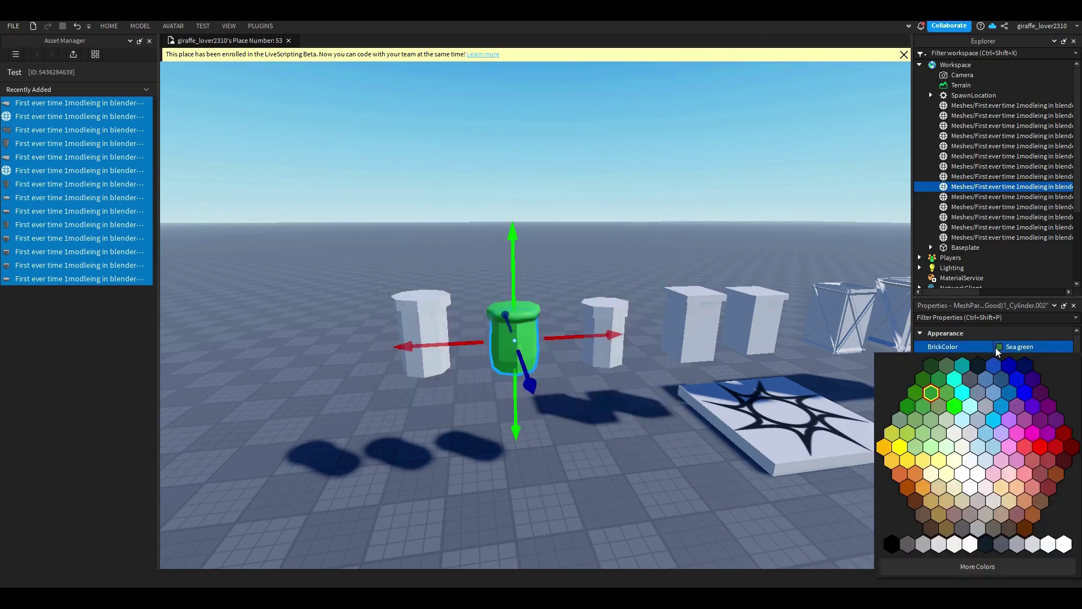
pyautogui.click(1024, 528)
pyautogui.click(668, 450)
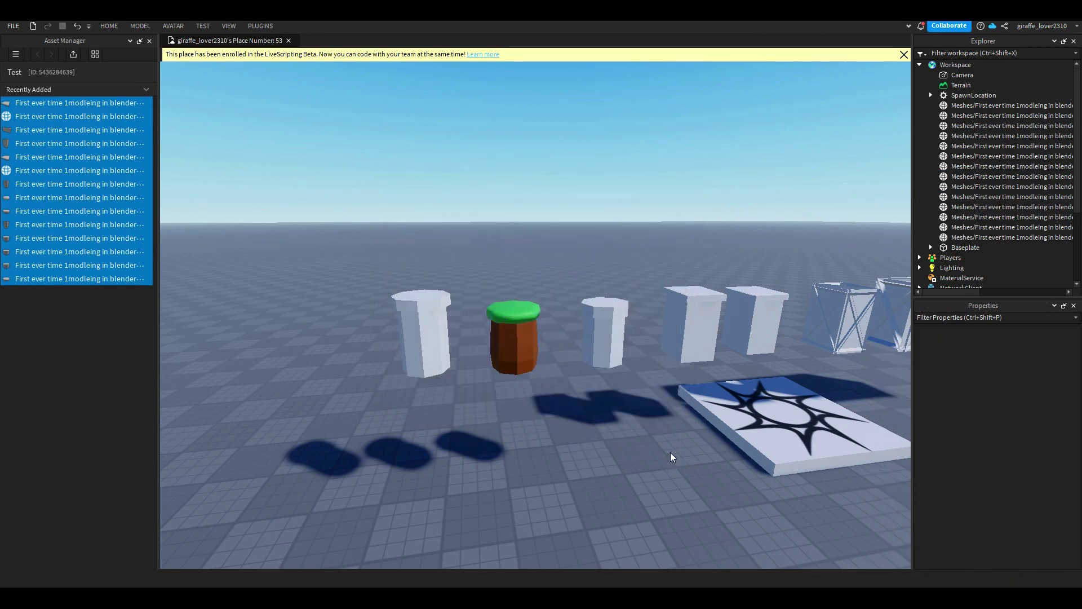
# Box-select both stump parts and group them into a Model with Ctrl+G.
pyautogui.moveTo(668, 451); pyautogui.dragTo(649, 429, button='right')
pyautogui.moveTo(569, 383); pyautogui.dragTo(719, 515)
pyautogui.moveTo(578, 385); pyautogui.dragTo(652, 497)
pyautogui.hotkey('ctrl', 'g')
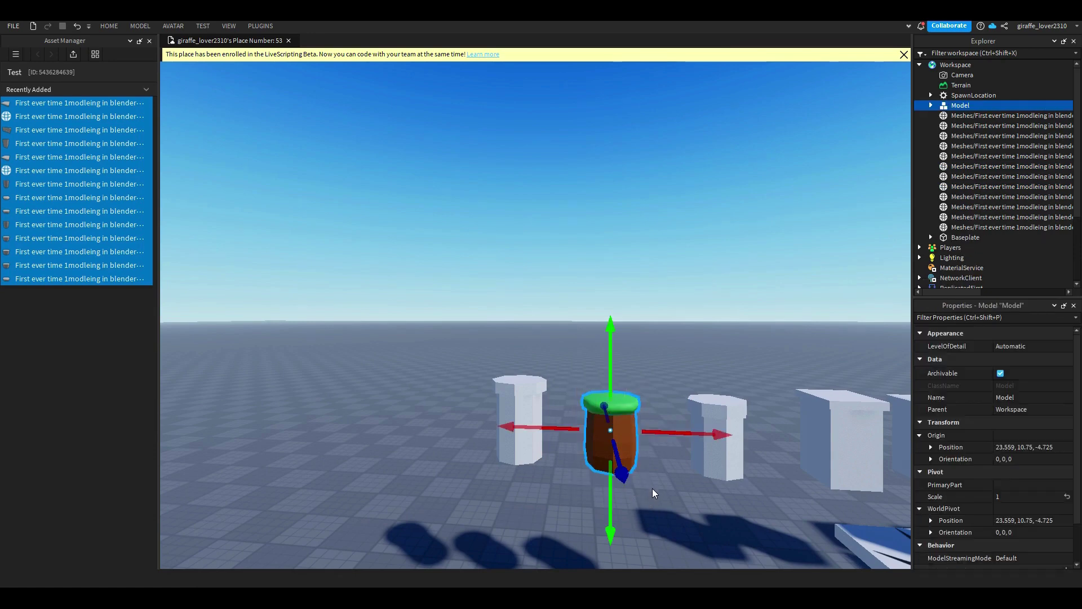
# Duplicate the stump model three times, placing each copy beside the others.
pyautogui.hotkey('ctrl', 'd')
pyautogui.moveTo(631, 453); pyautogui.dragTo(593, 430)
pyautogui.hotkey('ctrl', 'd')
pyautogui.moveTo(592, 431); pyautogui.dragTo(650, 413, button='right')
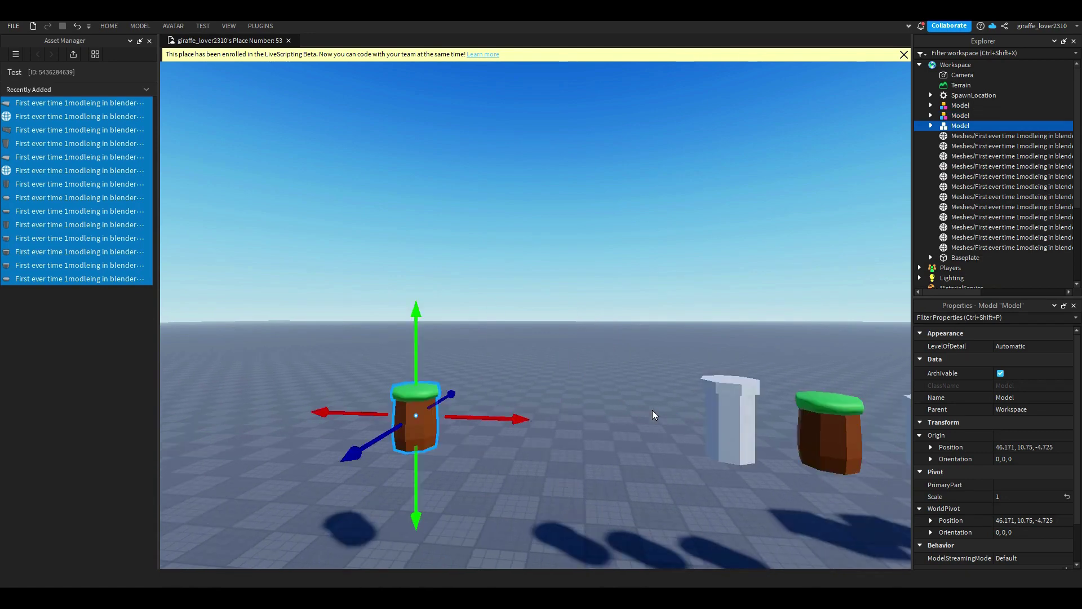
pyautogui.moveTo(460, 415); pyautogui.dragTo(530, 417)
pyautogui.moveTo(436, 445); pyautogui.dragTo(420, 460)
pyautogui.hotkey('ctrl', 'd')
pyautogui.moveTo(519, 447); pyautogui.dragTo(556, 434, button='right')
pyautogui.moveTo(490, 427); pyautogui.dragTo(390, 429)
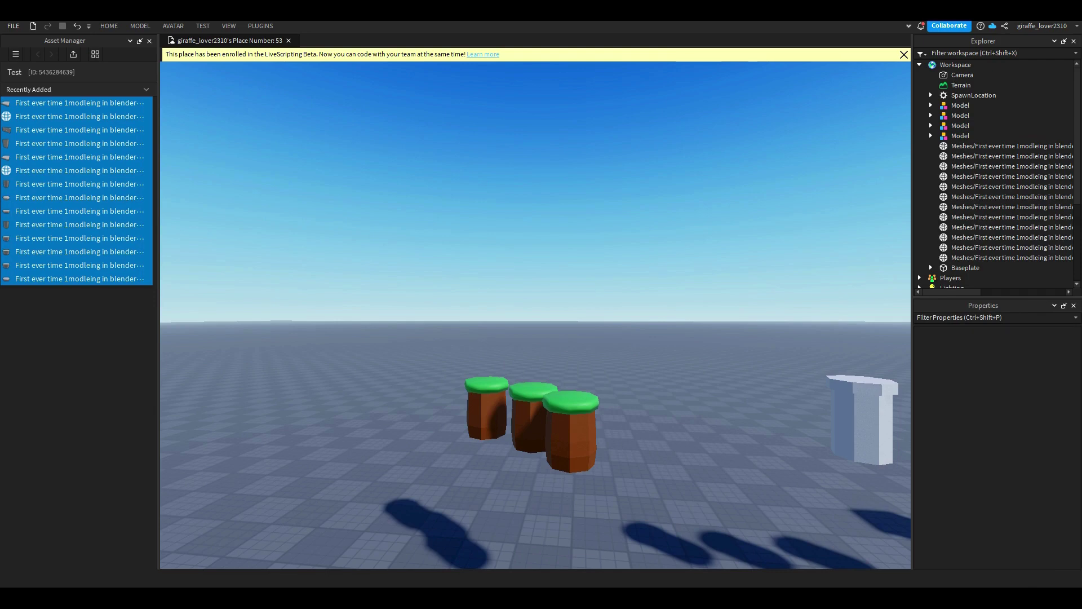